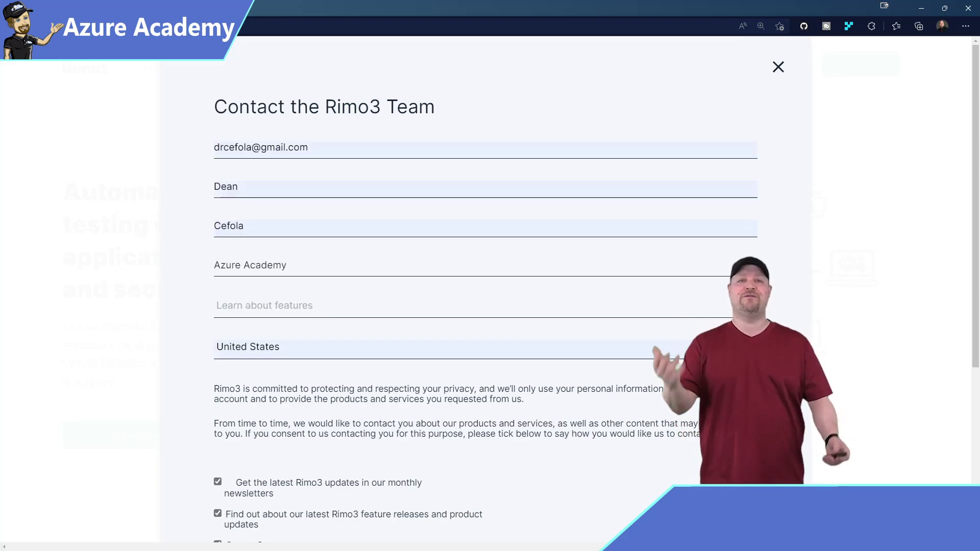
Log in to Rimo3 cloud with the filled-in credentials and start the service questionnaire
scroll(484, 306, "down", 5)
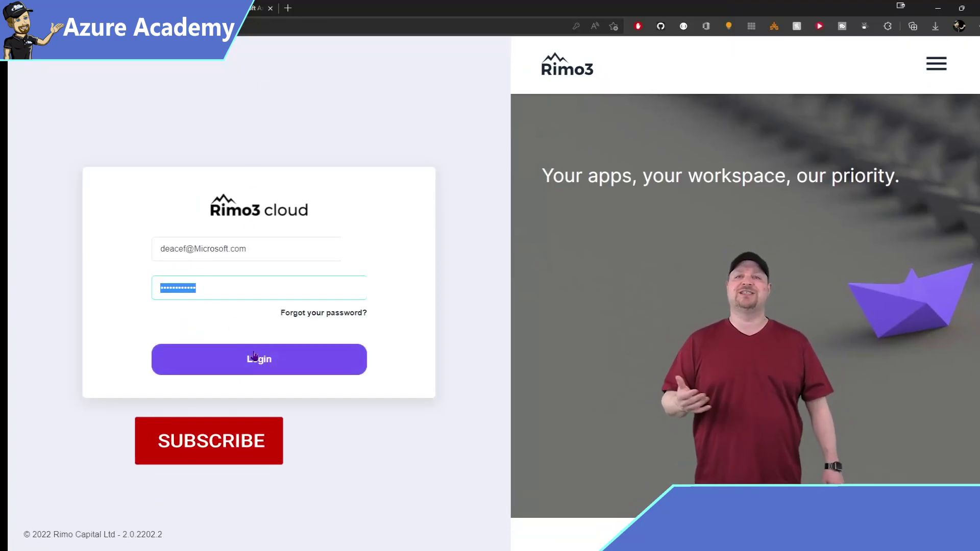
left_click(265, 370)
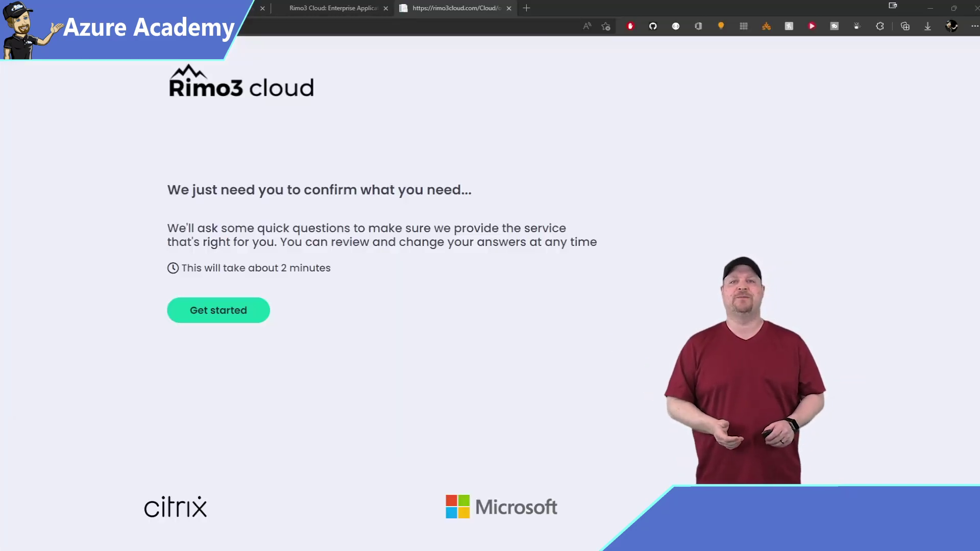
left_click(228, 311)
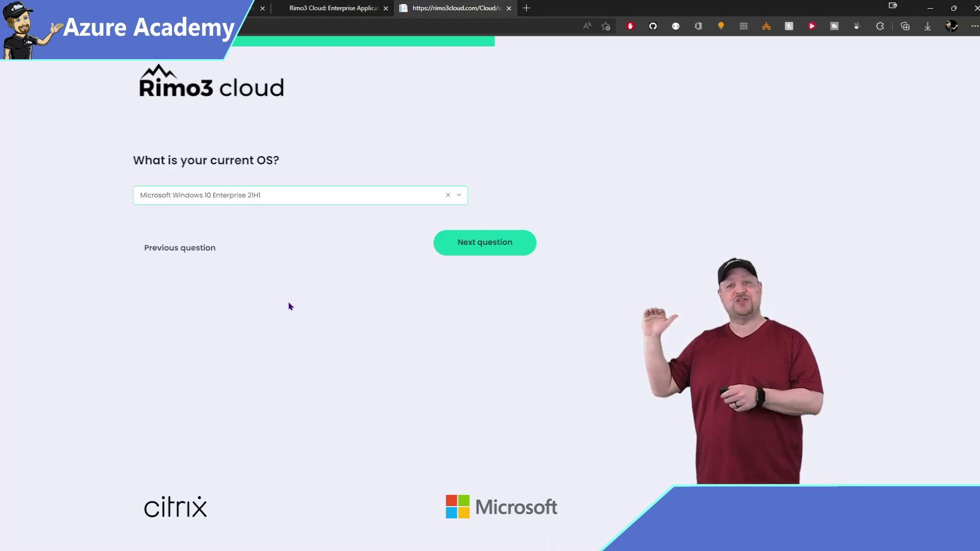
Accept Microsoft Windows 10 Enterprise 21H1 as current OS and set the target OS to Microsoft Windows 10 Enterprise 21H1 (Multi-session)
left_click(502, 251)
left_click(327, 196)
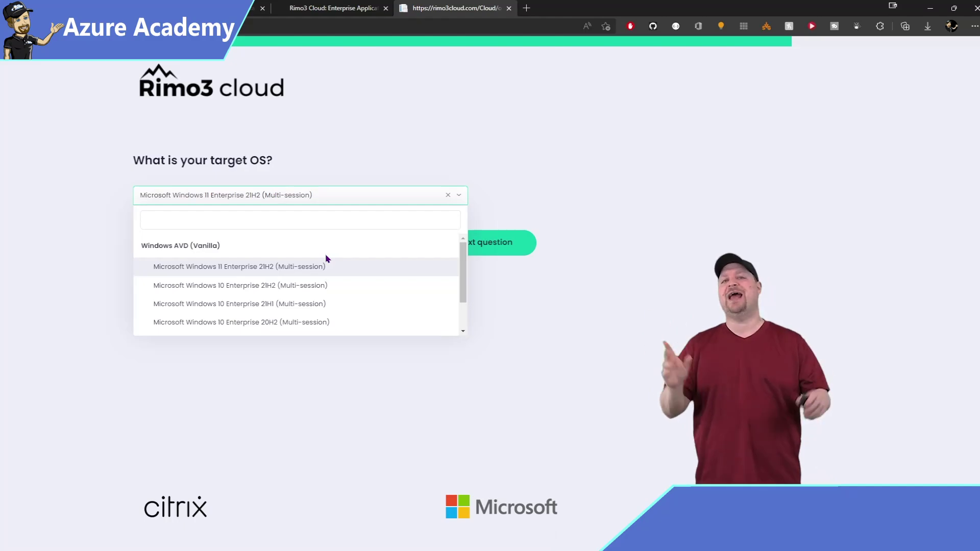
left_click(327, 303)
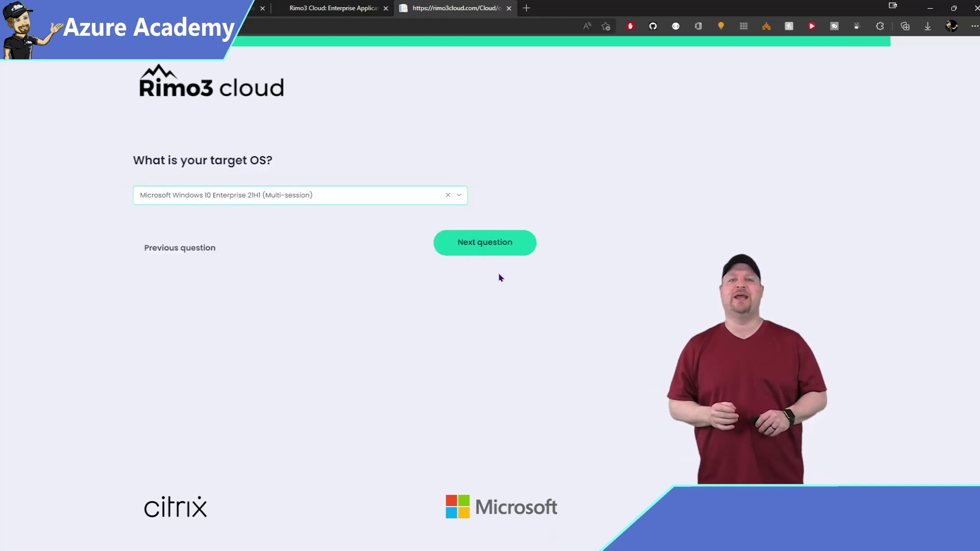
left_click(498, 243)
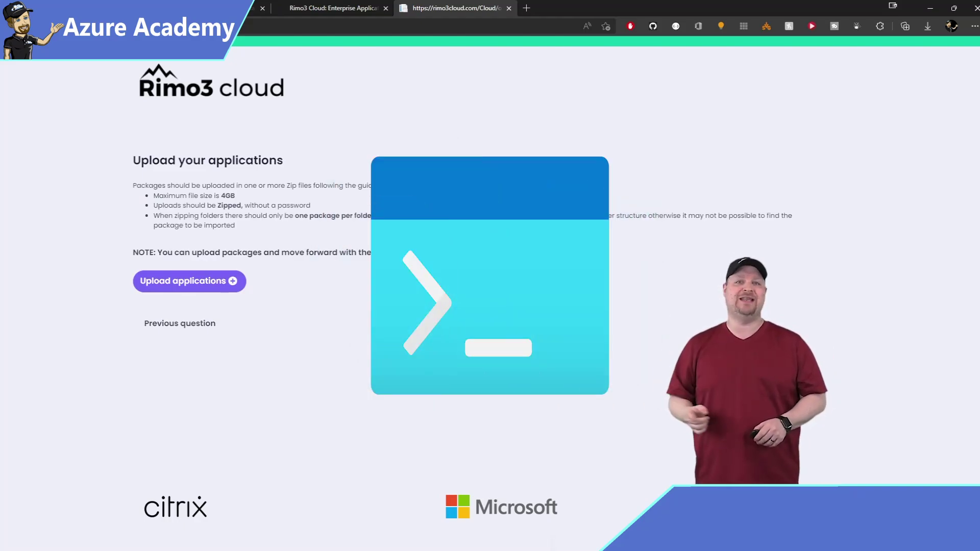
Upload putty-64bit-0.70-installer.zip, Dameware Utilities.zip and SFVChecker.zip as application packages and submit the questionnaire to go to AVD
left_click(232, 281)
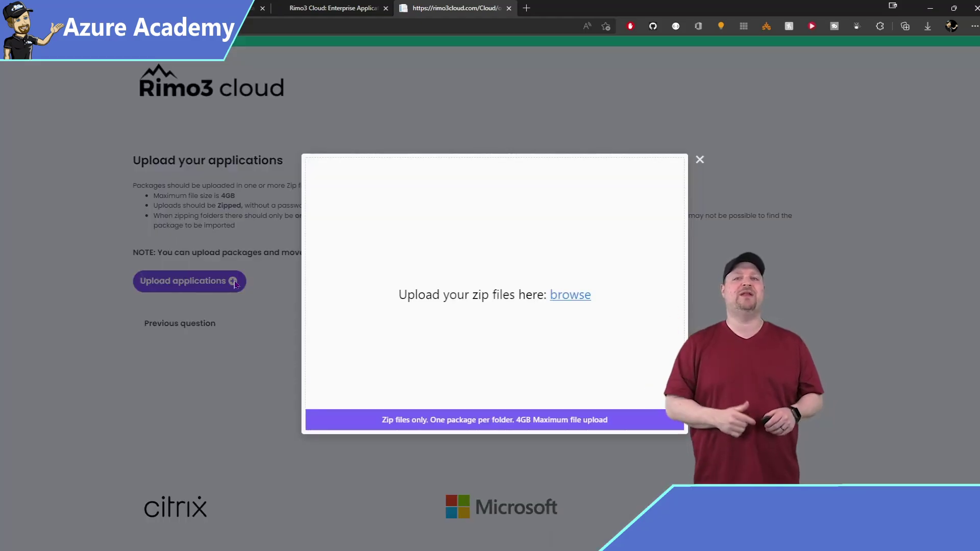
left_click_drag(234, 283, 495, 256)
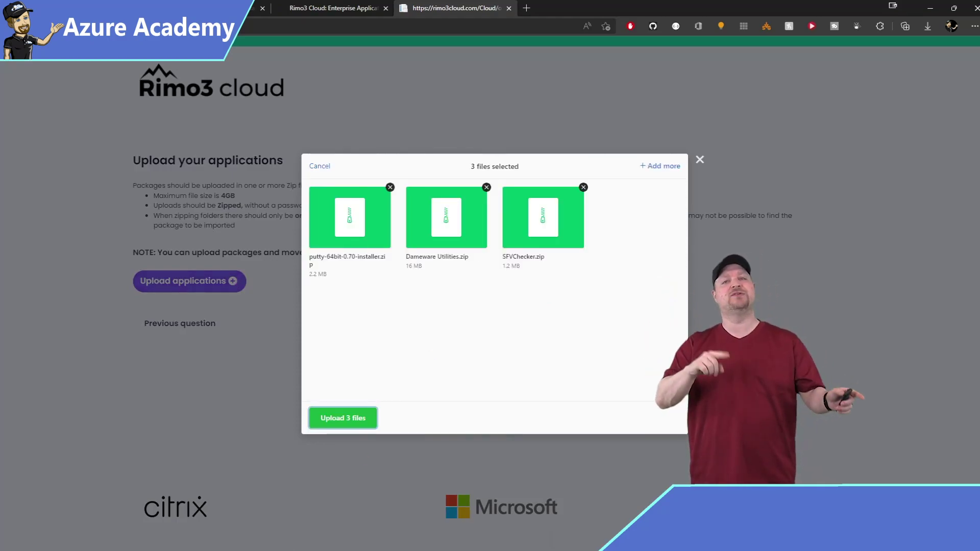
key("Return")
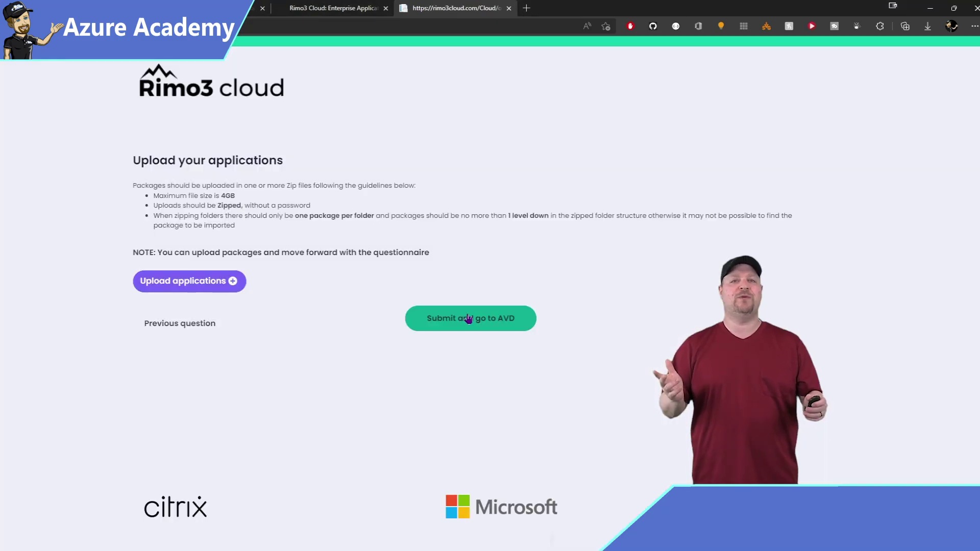
left_click(469, 316)
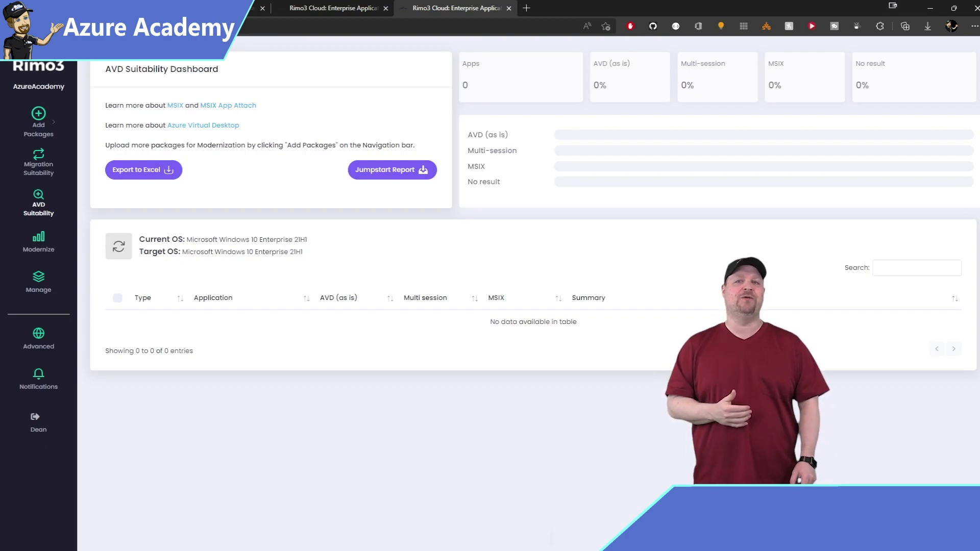
Open manual package entry and set the Furmark package's uninstall command to start with cmd.exe /c
left_click(40, 116)
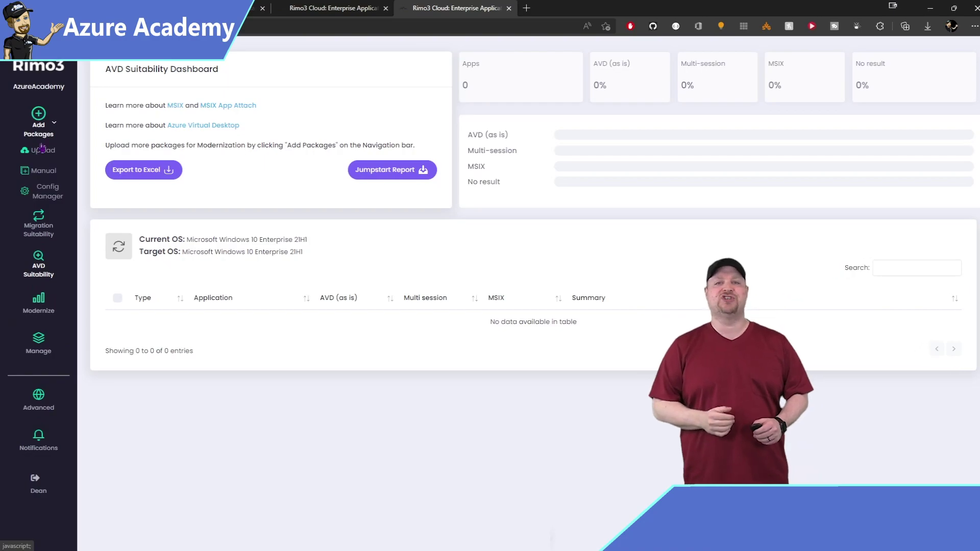
left_click(44, 171)
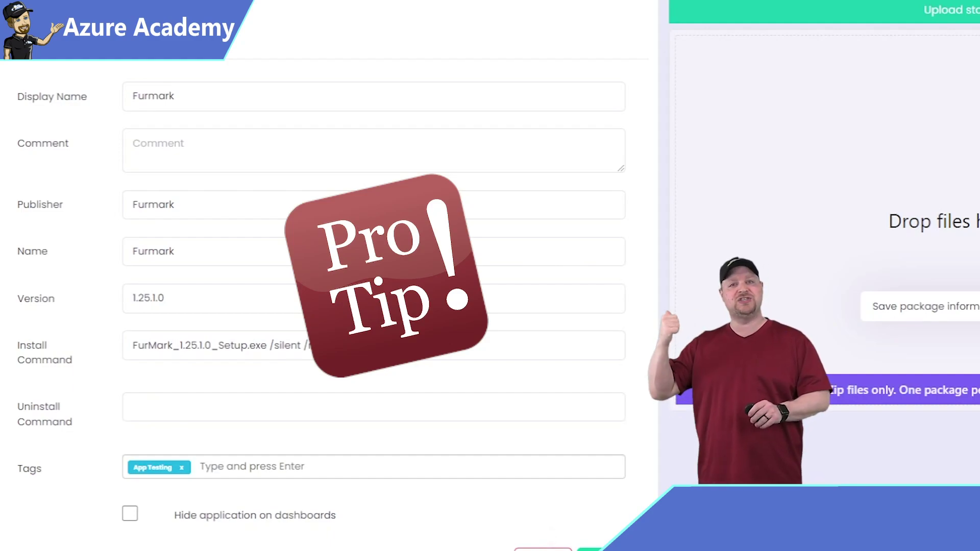
left_click(157, 406)
type("cmd.exe /c")
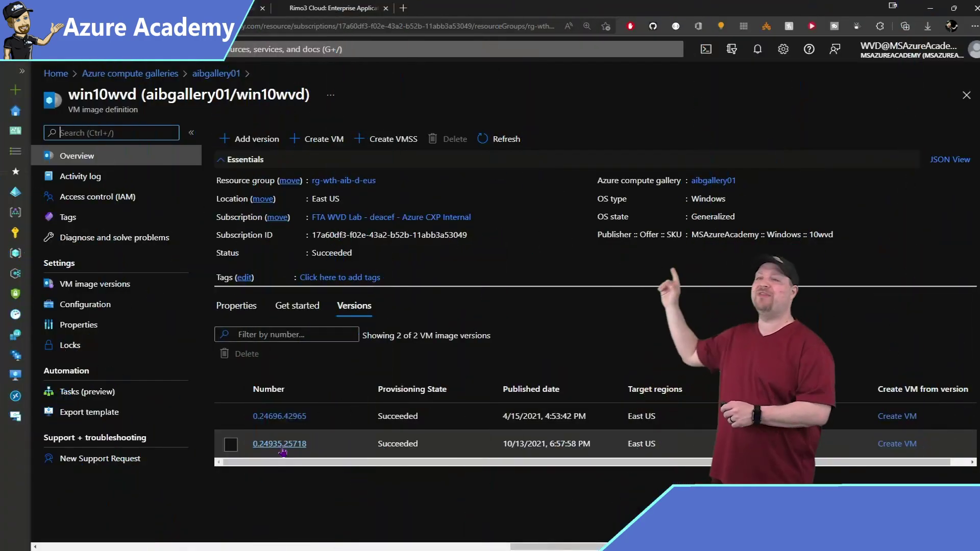
In the Azure portal, open version 0.24696.42965 of the win10wvd image definition and get its resource ID
left_click(270, 384)
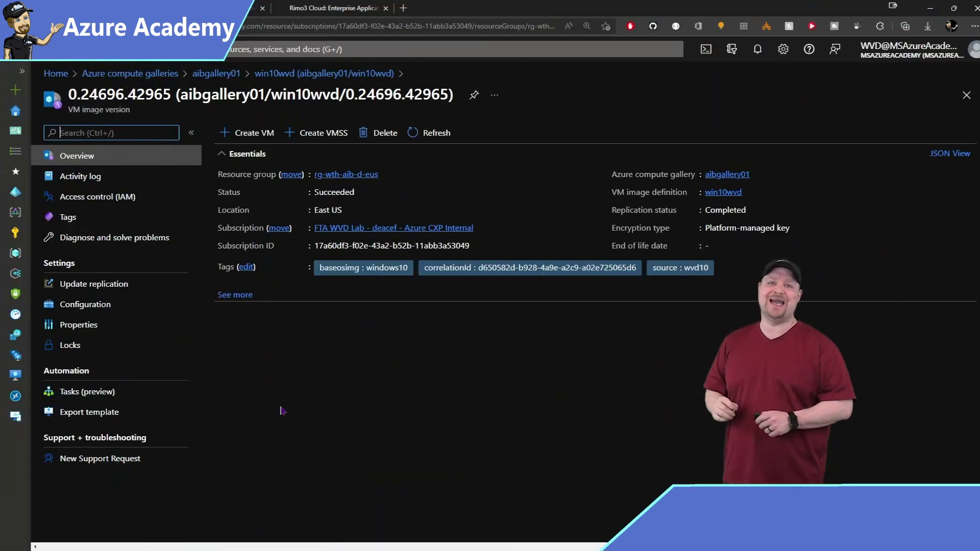
left_click(700, 337)
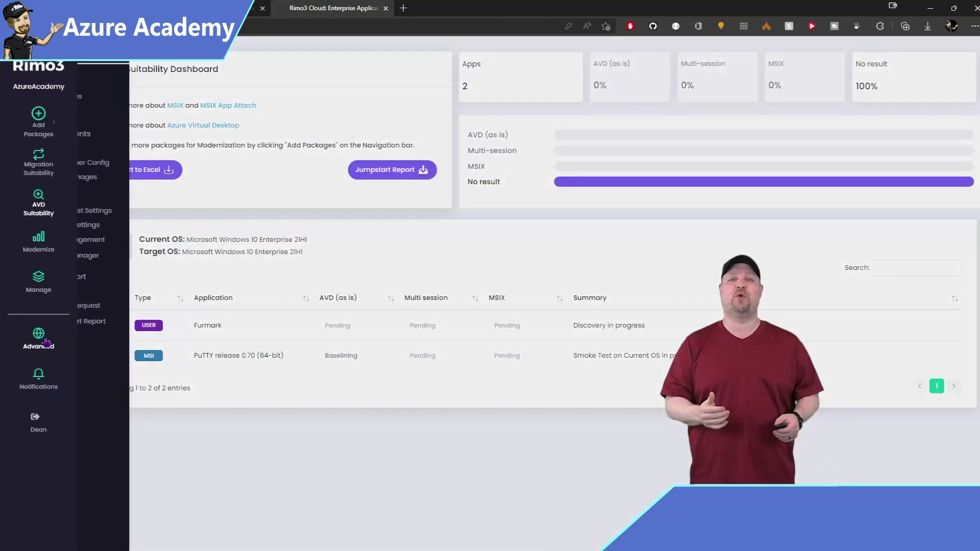
In Rimo3 Cloud's custom images, add a custom build named Win10 and paste the image version's Azure resource ID
left_click(39, 337)
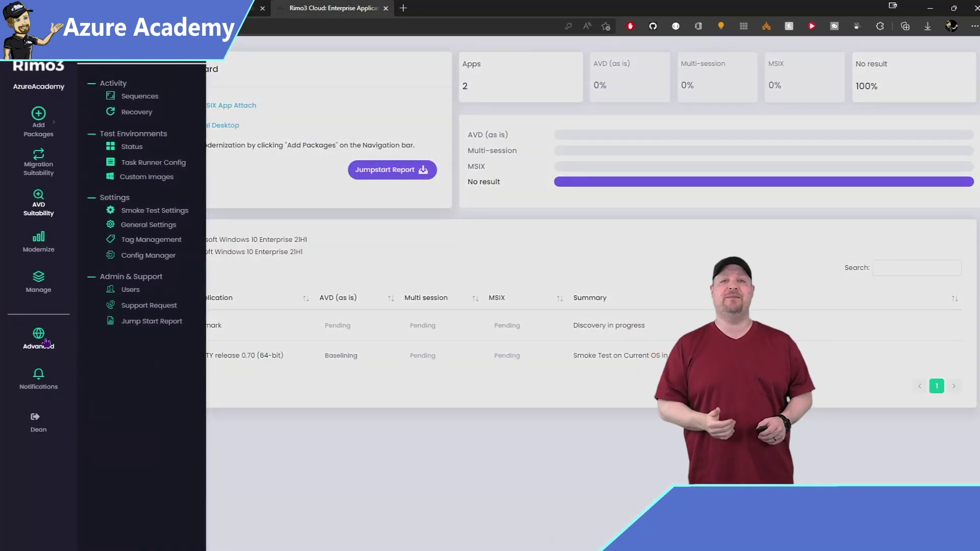
left_click(147, 176)
left_click(950, 91)
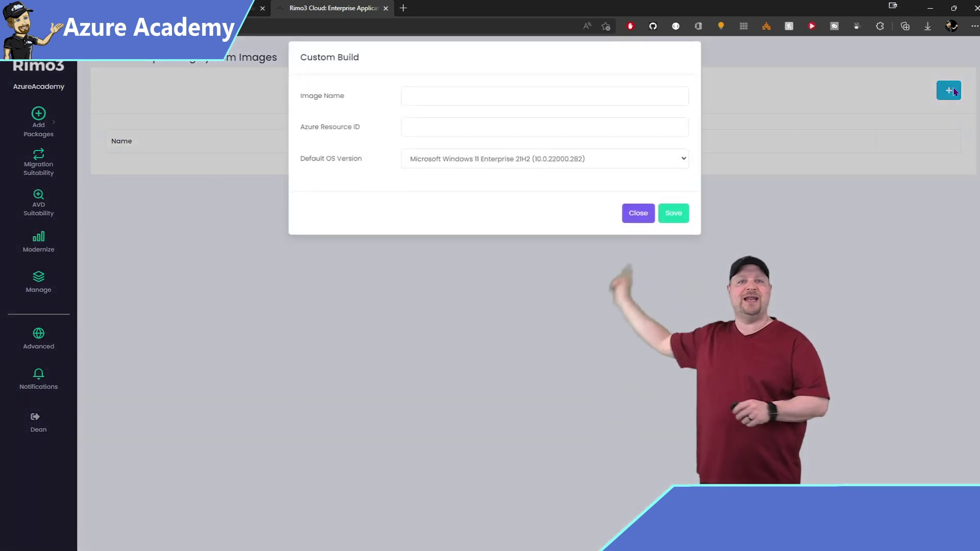
left_click(431, 102)
type("Win10")
key("Tab")
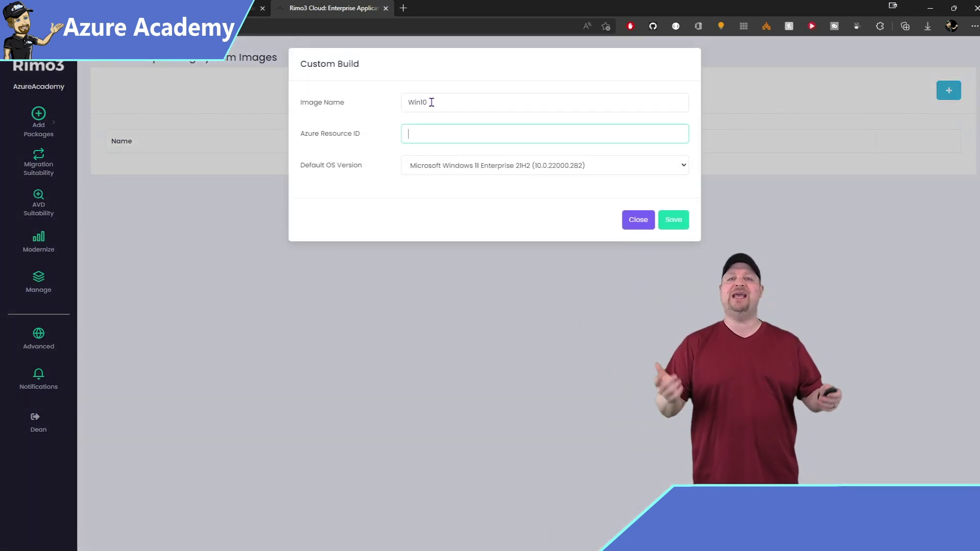
key("ctrl+v")
key("Tab")
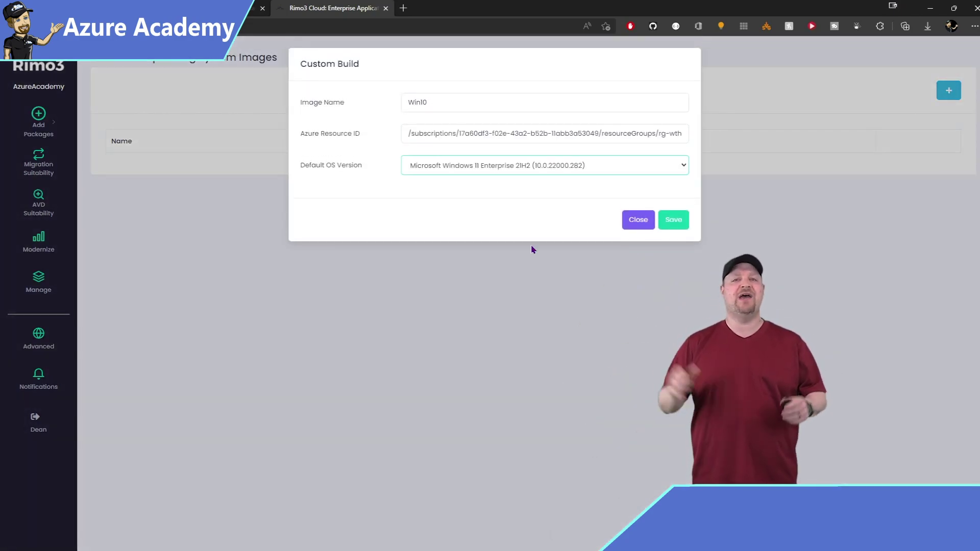
Set the custom build's default OS version to Microsoft Windows 10 Enterprise 21H2 (10.0.19044.1288) and save the image
left_click(553, 166)
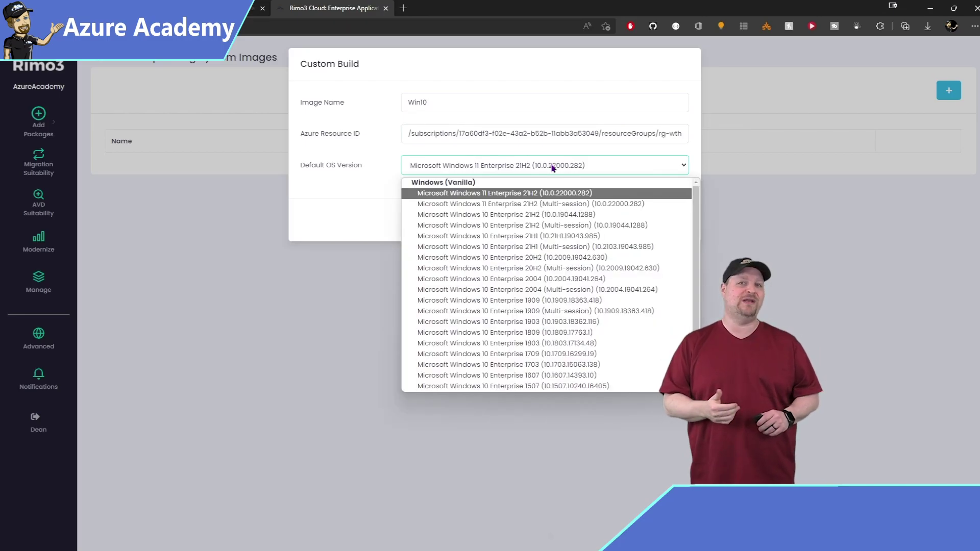
left_click(569, 215)
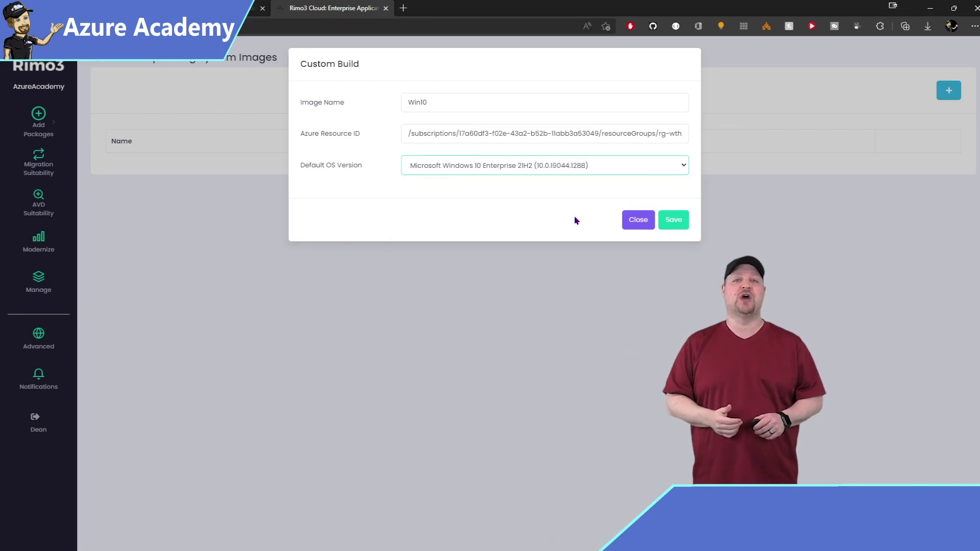
left_click(674, 219)
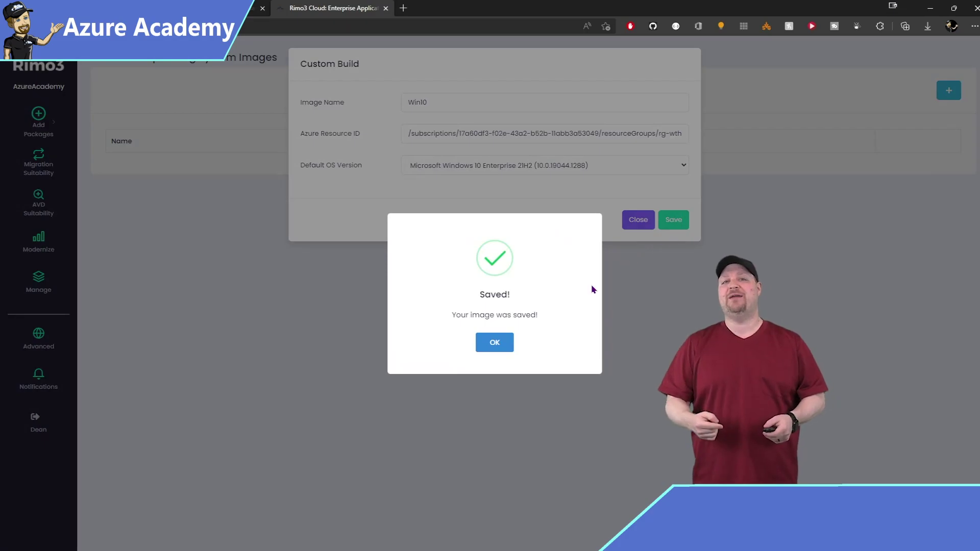
left_click(499, 342)
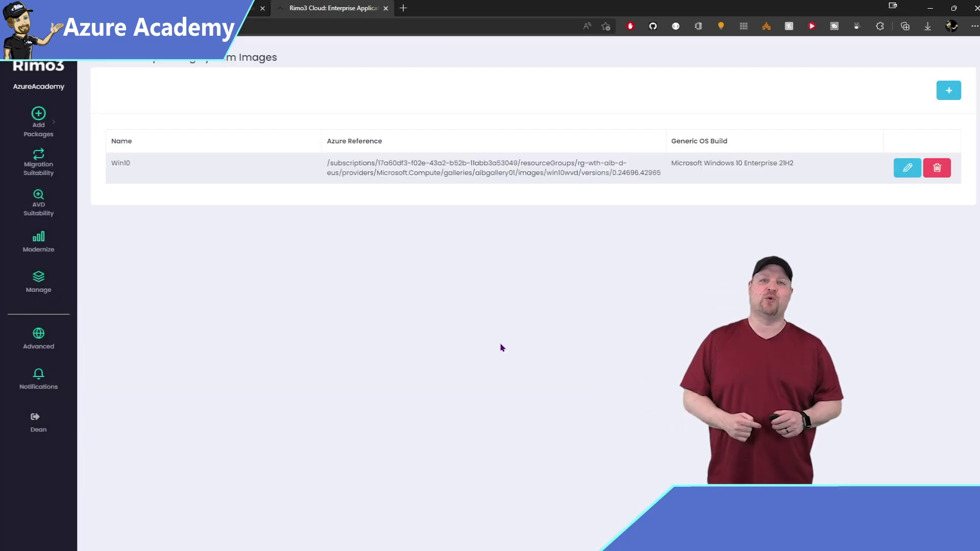
Rerun the questionnaire with Migration Suitability, Microsoft Windows 10 Enterprise 21H1 as current OS and the Win10 custom image as target OS
left_click(45, 208)
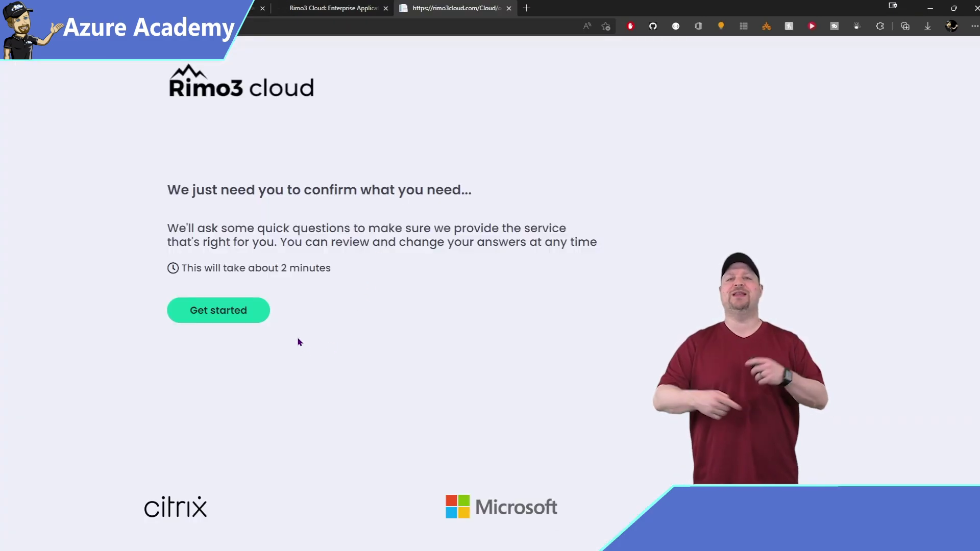
left_click(238, 302)
left_click(240, 319)
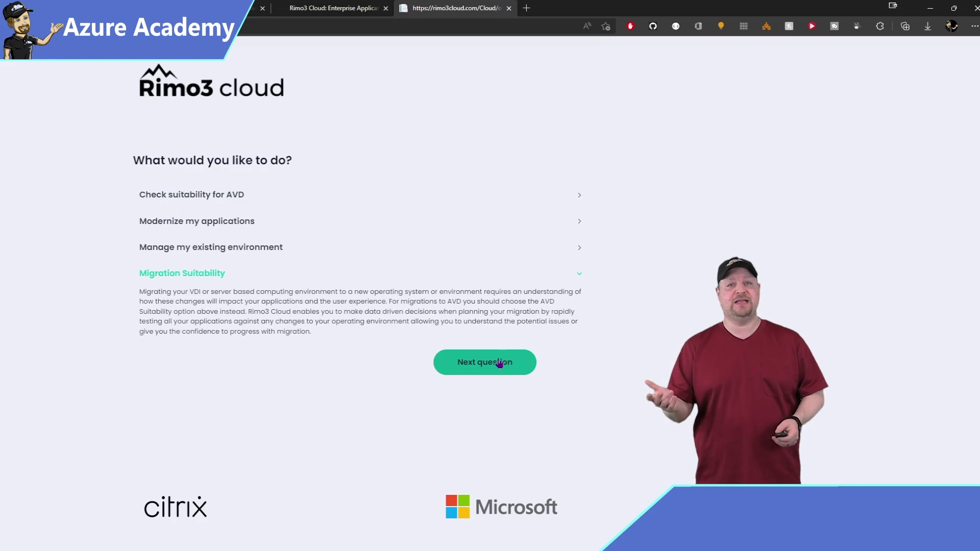
left_click(499, 363)
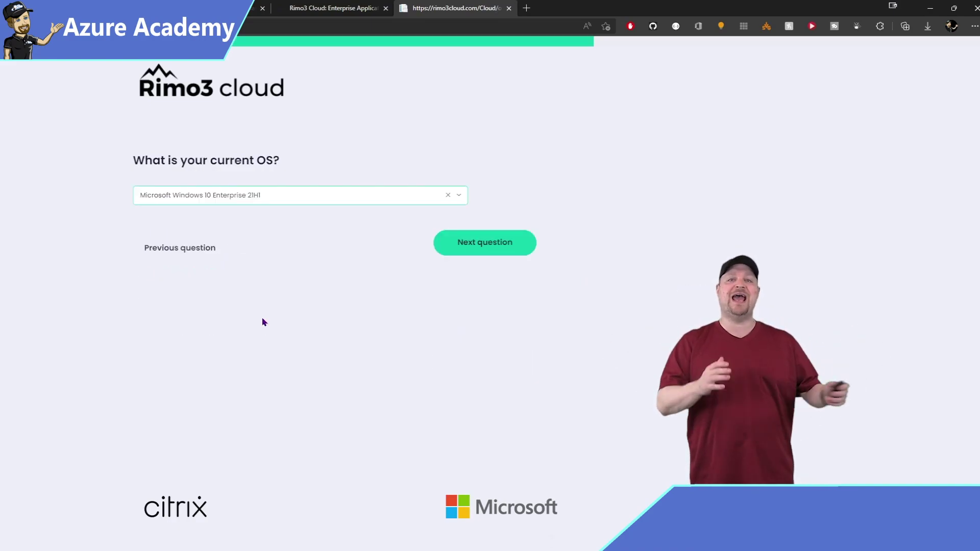
left_click(485, 243)
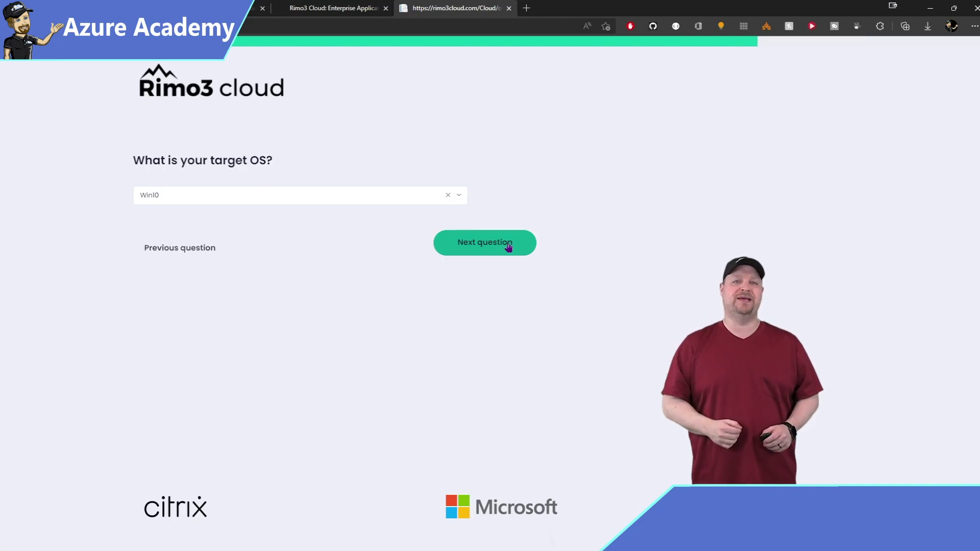
left_click(485, 243)
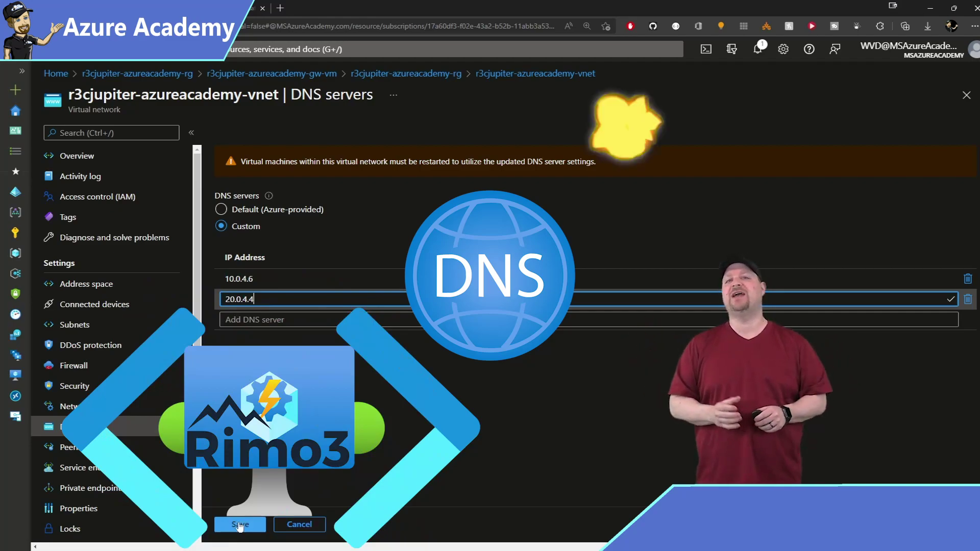
In the Azure portal, save the virtual network's custom DNS servers 10.0.4.6 and 20.0.4.4 and add the Domain--Rimo3 peering to MSAA-vNET
left_click(239, 525)
left_click(76, 447)
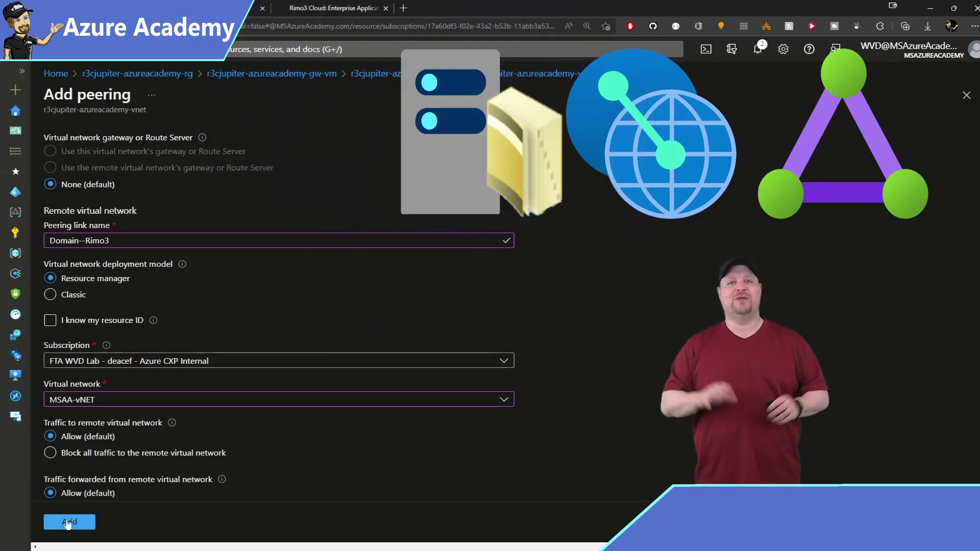
left_click(67, 522)
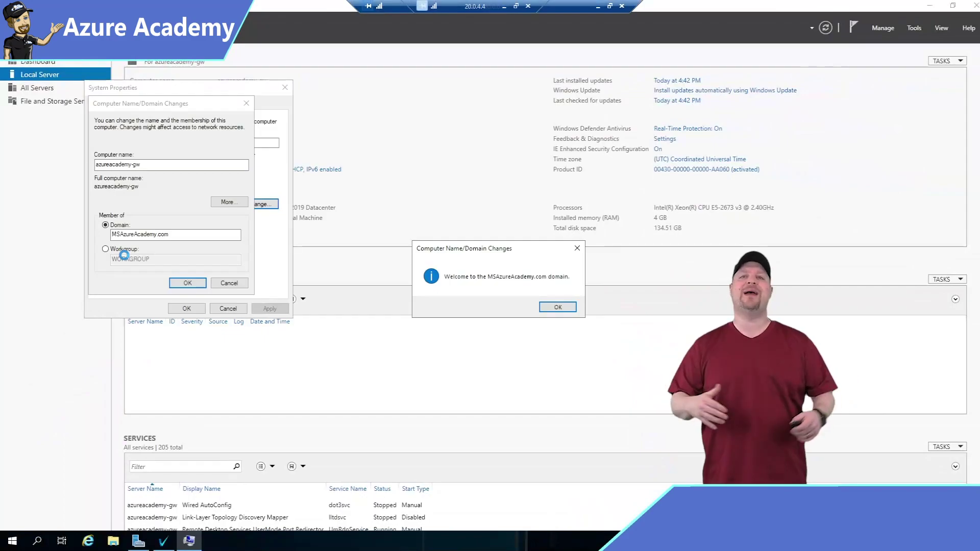
On the gateway server, complete the computer's join to the MSAzureAcademy.com domain
left_click(557, 307)
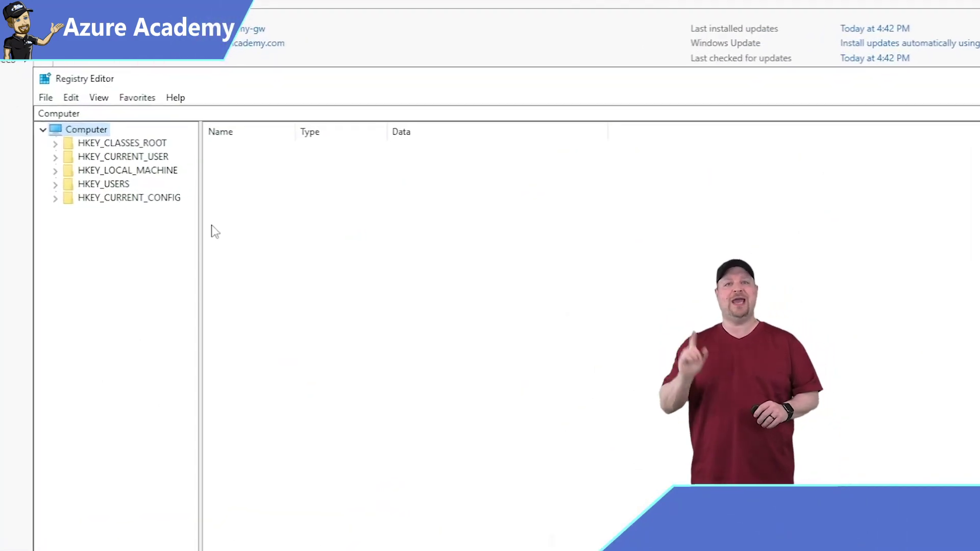
In Registry Editor, expand HKEY_LOCAL_MACHINE and its SOFTWARE key and move down through the subkeys
double_click(136, 172)
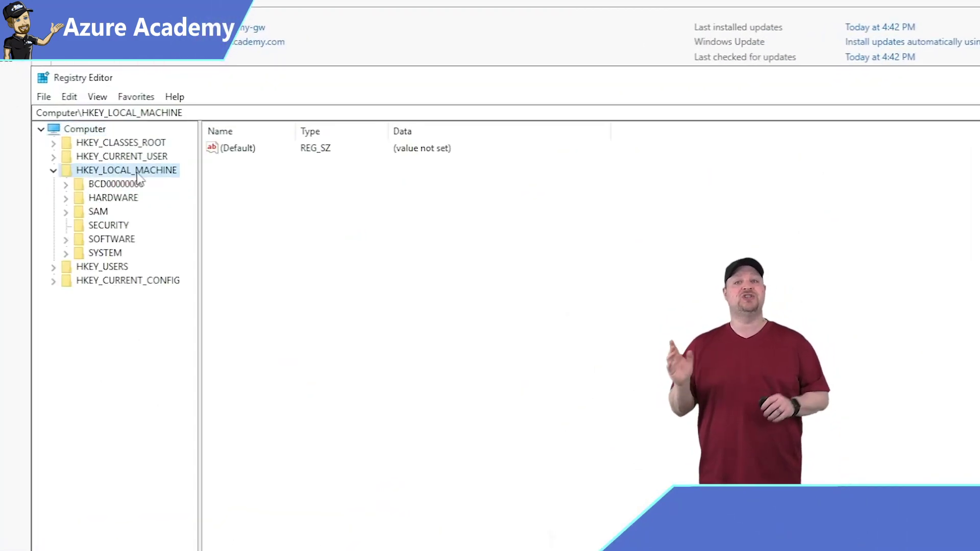
key("Down")
key("Down")
key("Down")
key("Down")
key("Down")
key("Right")
key("Down")
key("Down")
key("Down")
key("Down")
key("Down")
key("Down")
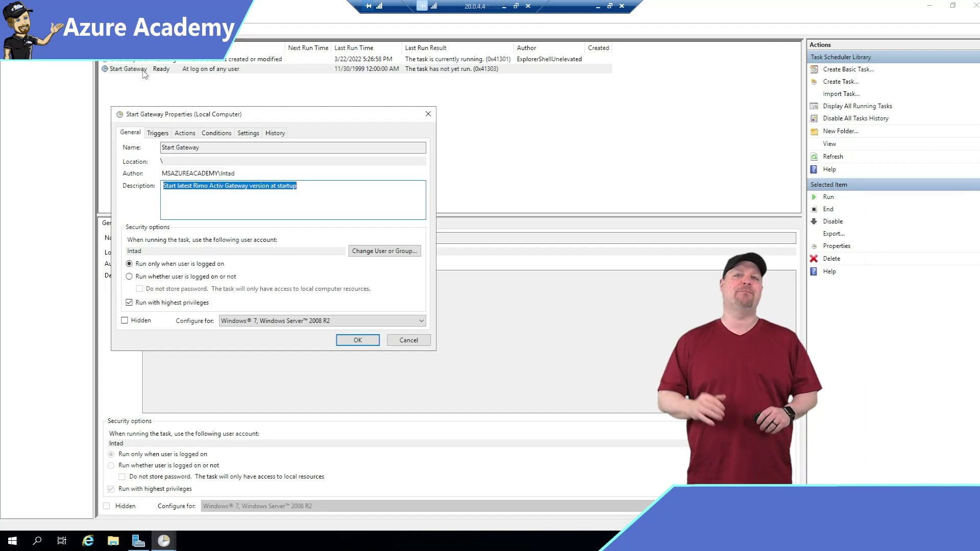
Change the account that runs the Start Gateway scheduled task to the Rimo3 Admin domain account
left_click(384, 250)
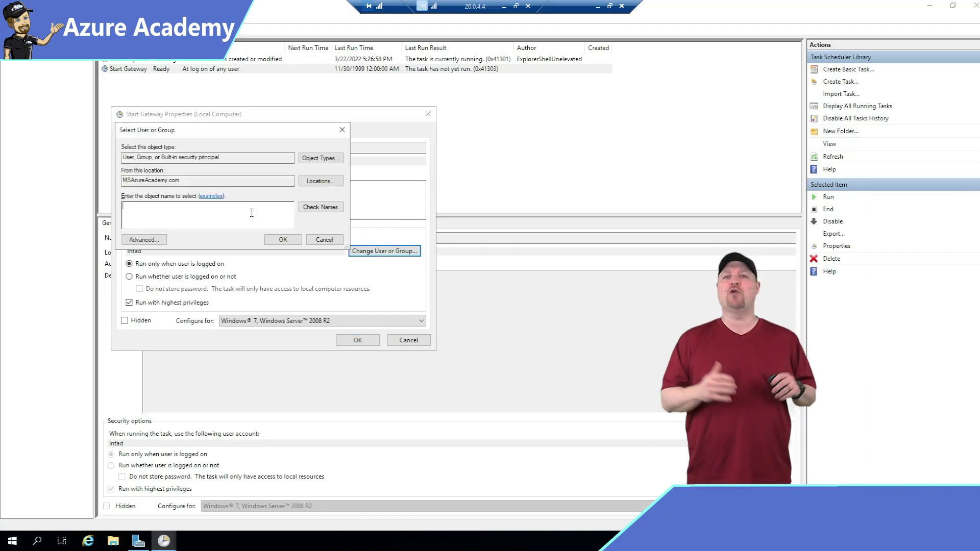
key("ctrl+v")
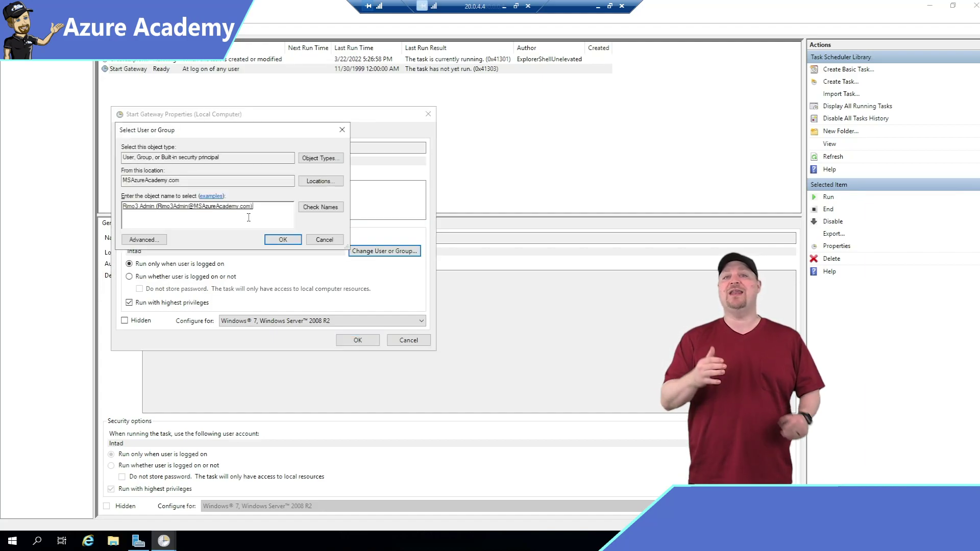
left_click(283, 240)
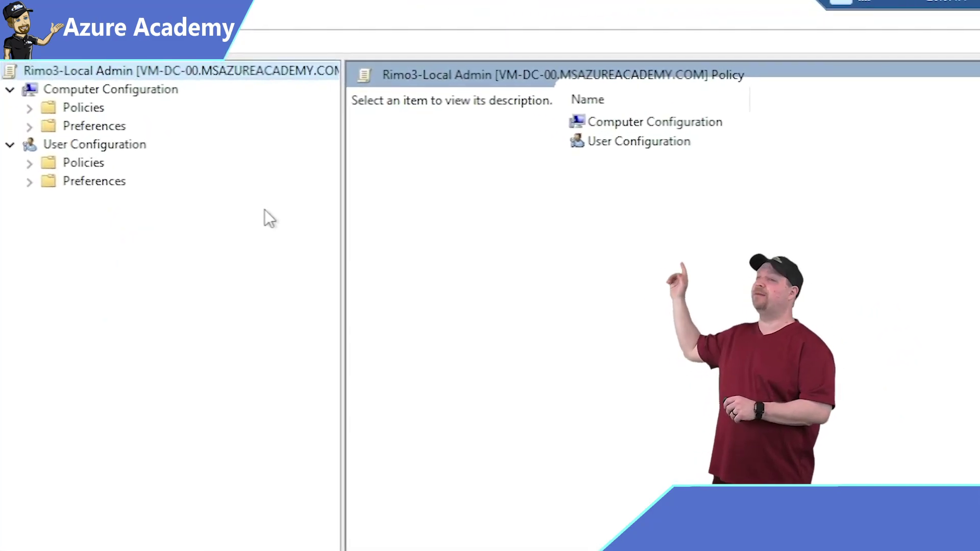
In the Rimo3-Local Admin policy, create a new Local Group item under the computer preferences for Local Users and Groups
left_click(107, 89)
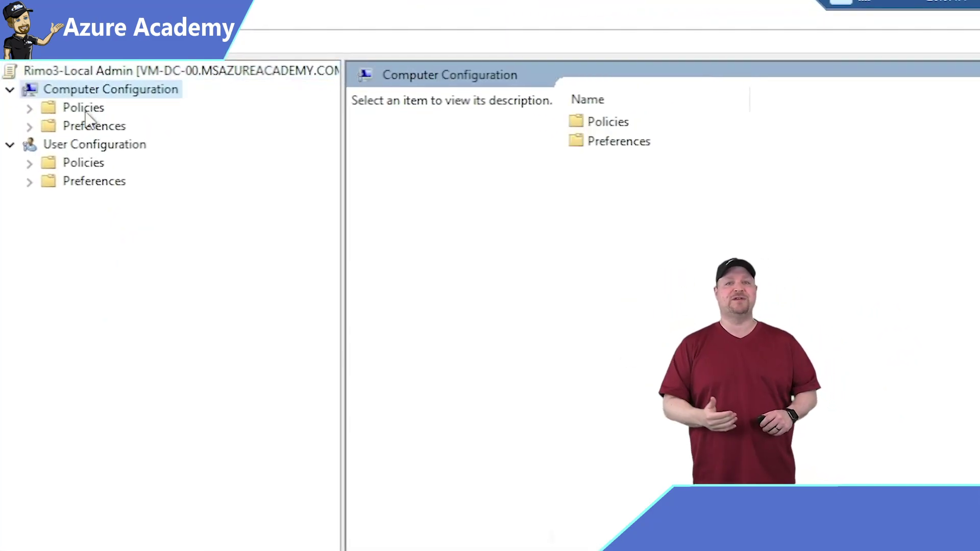
left_click(29, 126)
left_click(48, 163)
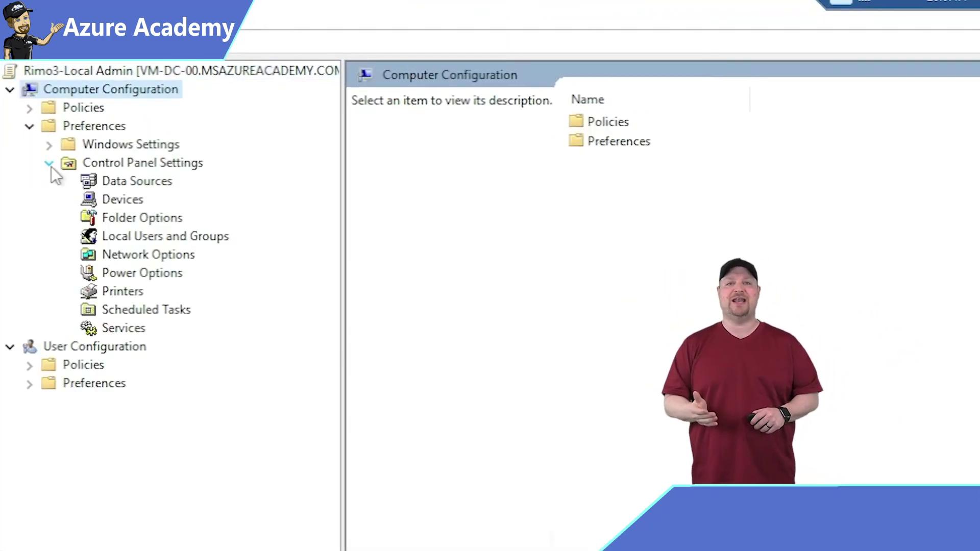
left_click(184, 236)
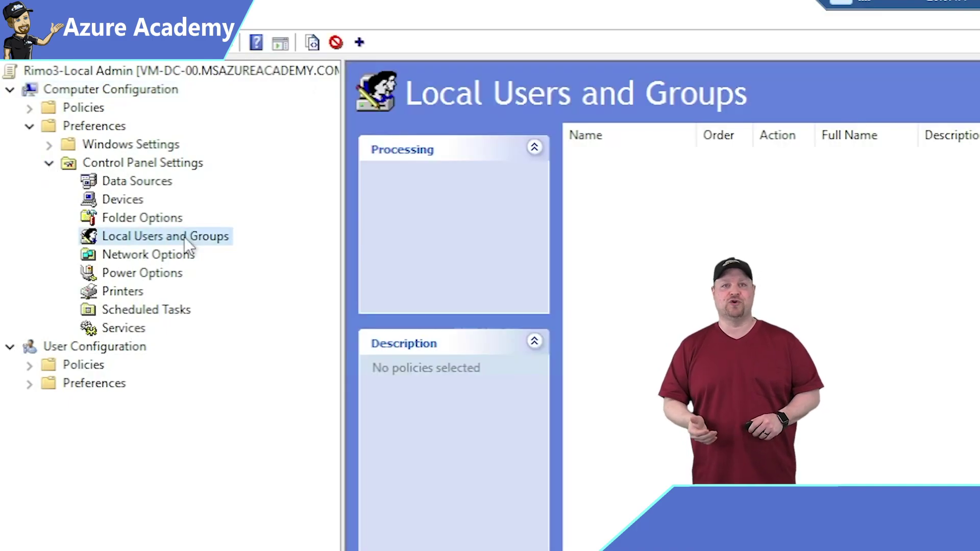
right_click(185, 237)
mouse_move(306, 250)
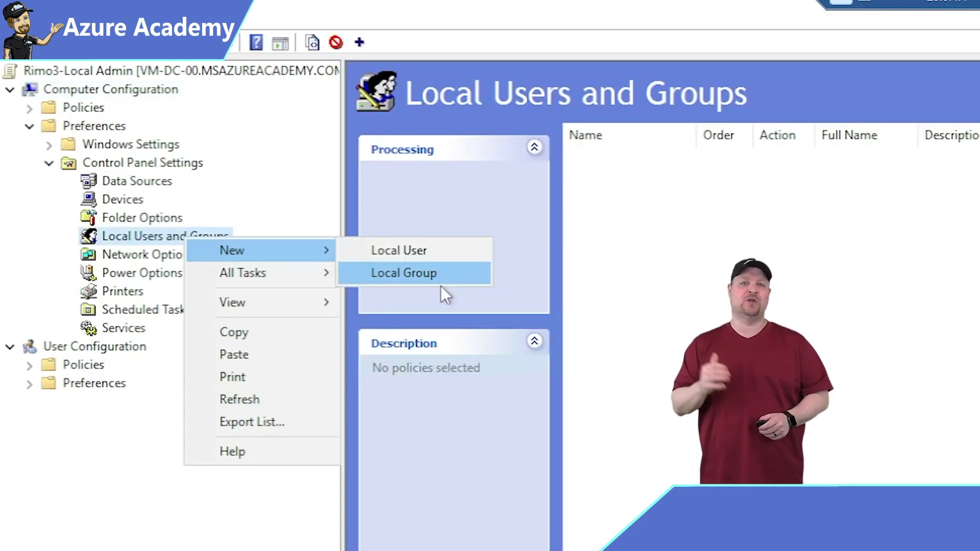
left_click(440, 283)
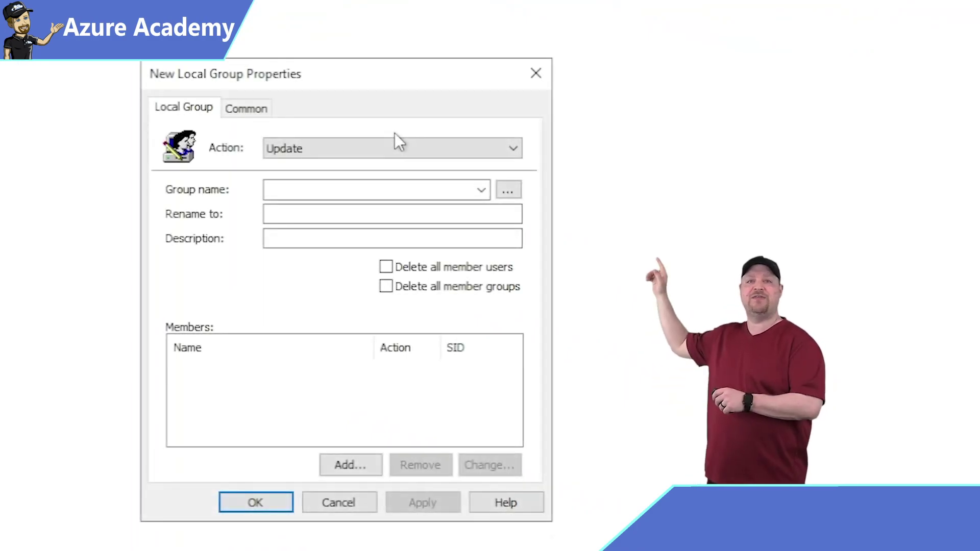
Set the new local group item to target Administrators (built-in) and open the entry for adding a member
left_click(481, 189)
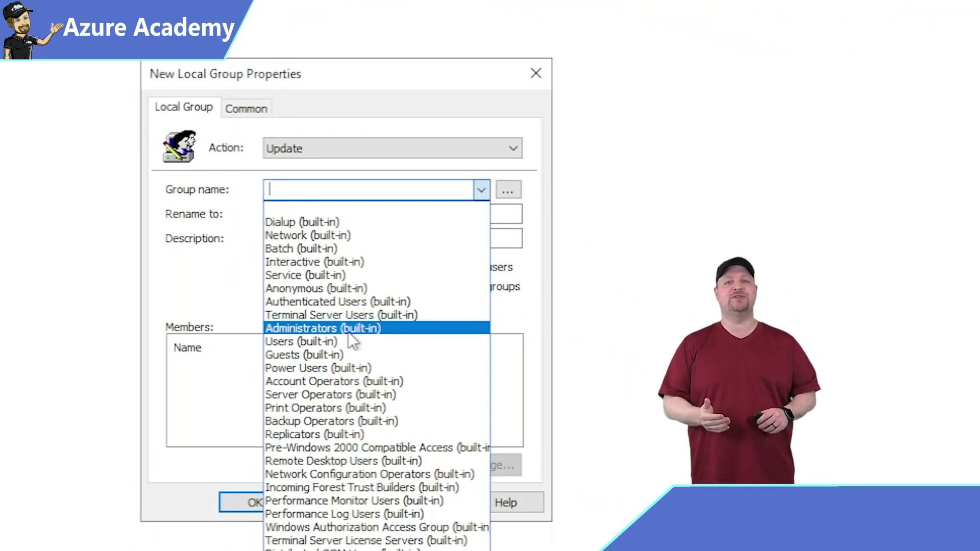
left_click(352, 331)
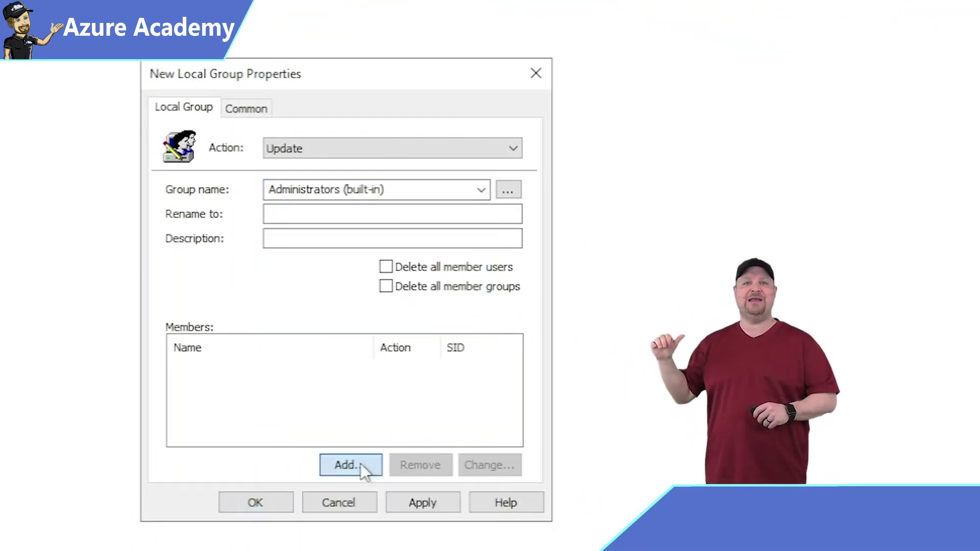
left_click(361, 464)
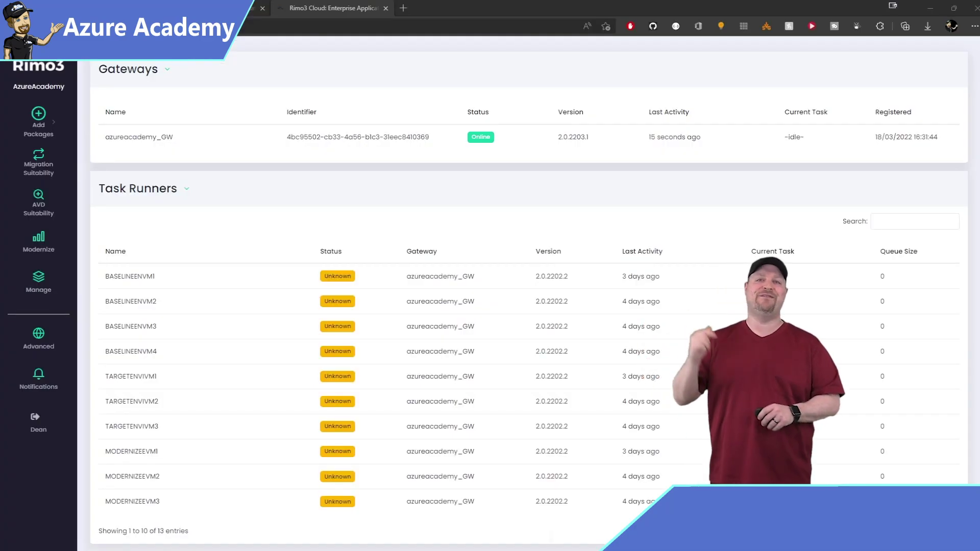
In Rimo3 Cloud's Task Runner Config, save MSAzureAcademy.com as the domain suffix, and view the Rimo3 OU in Active Directory
left_click(29, 347)
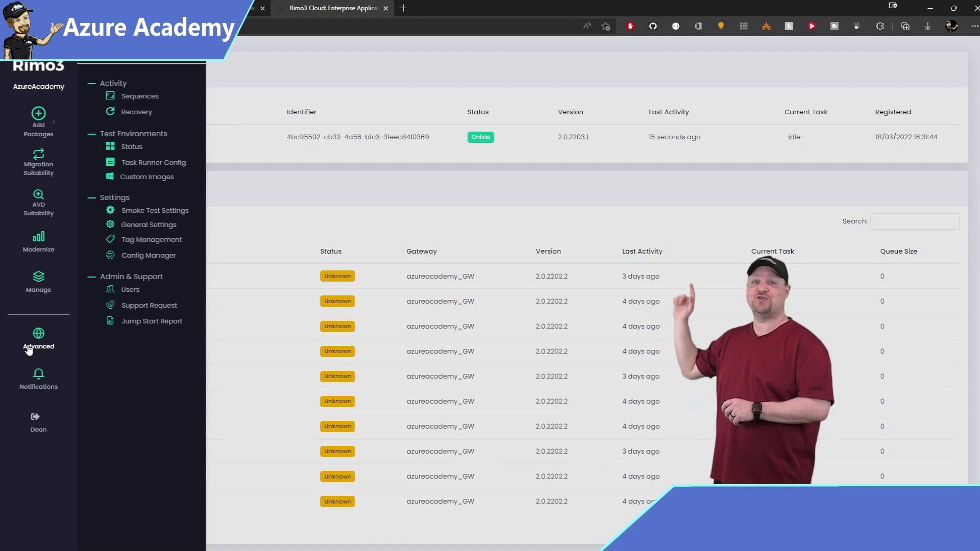
left_click(162, 164)
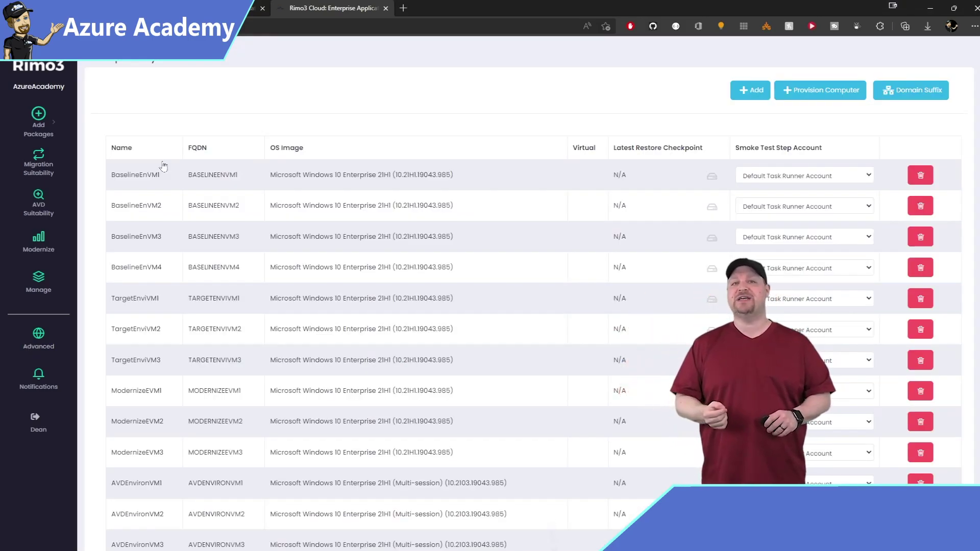
left_click(917, 92)
type("MSAzureAcademy.com")
key("Return")
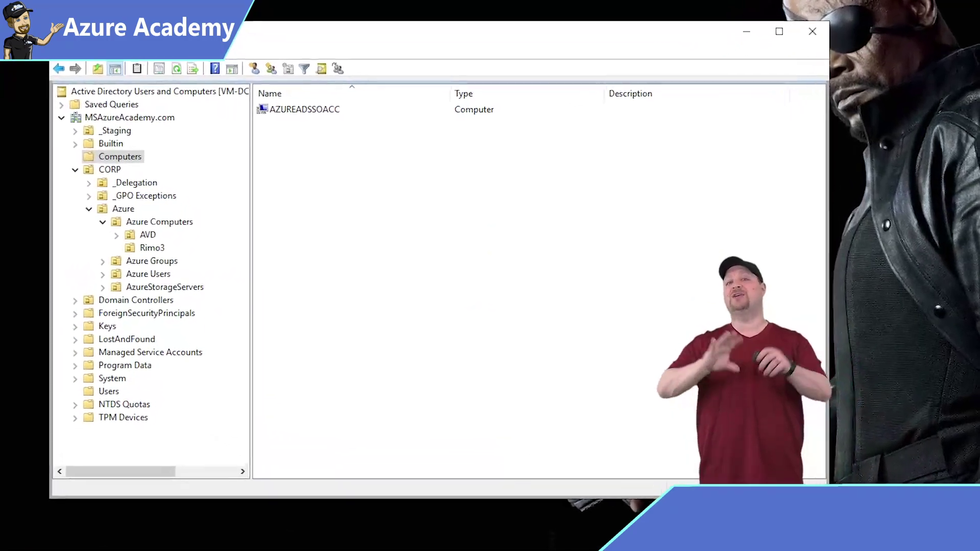
left_click(132, 251)
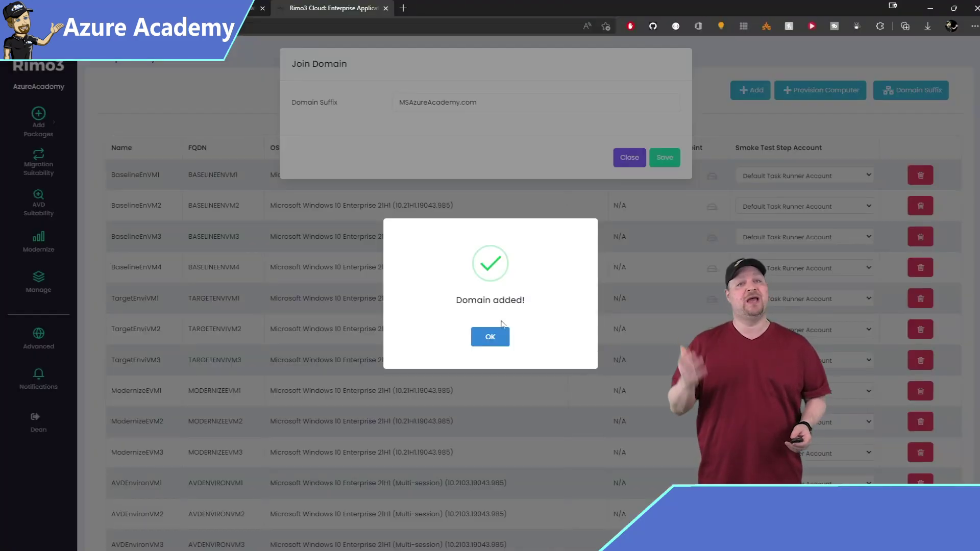
left_click(493, 336)
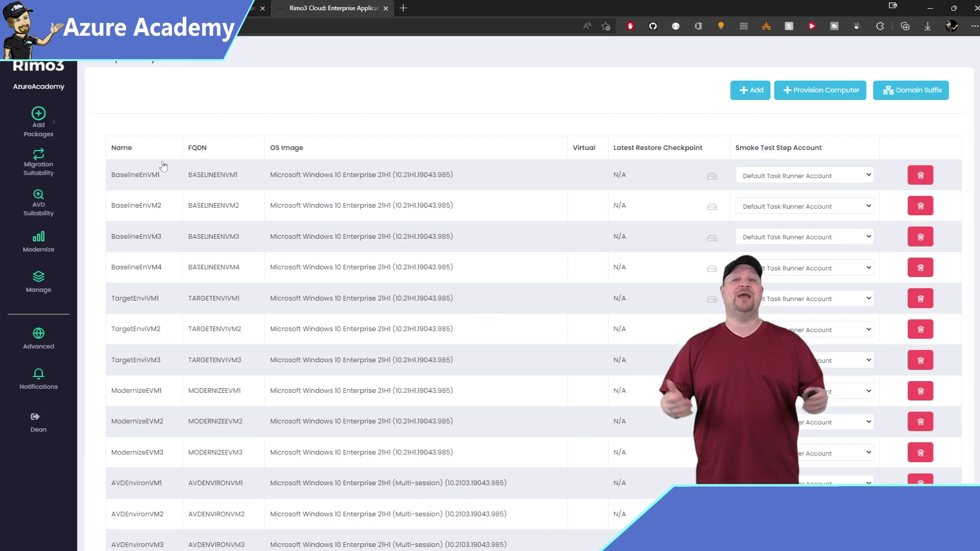
double_click(136, 205)
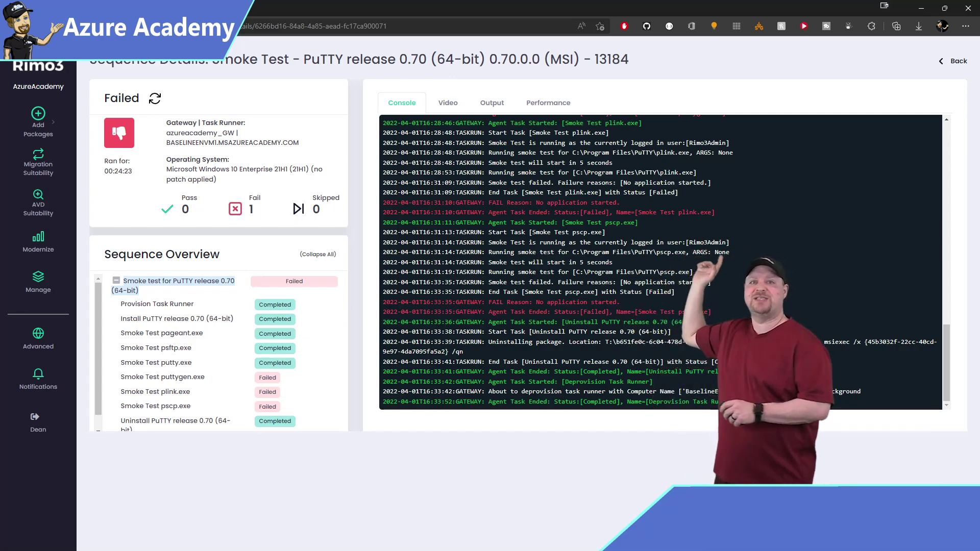
Review the video, output and performance of the putty.exe smoke test in the PuTTY 0.70 sequence, and select the puttygen.exe test
left_click(156, 362)
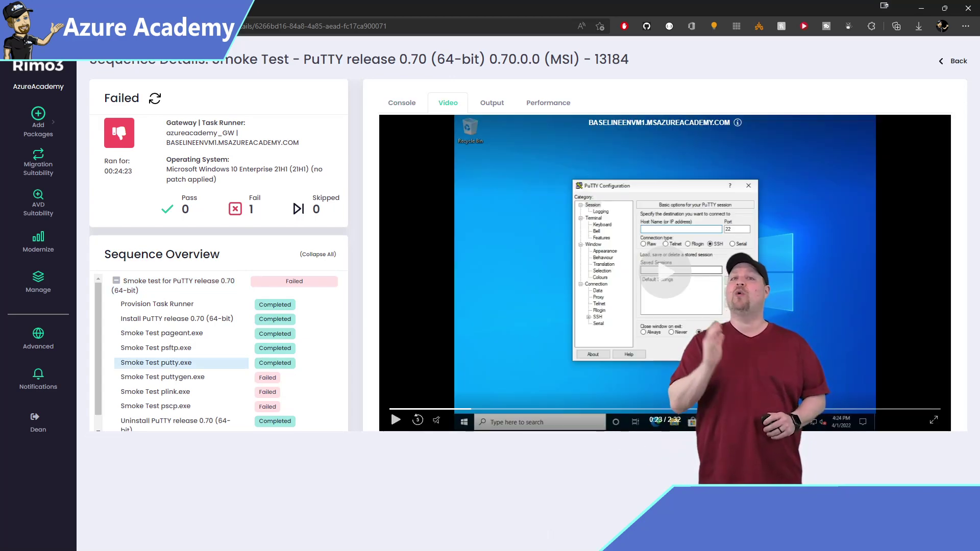
left_click(491, 103)
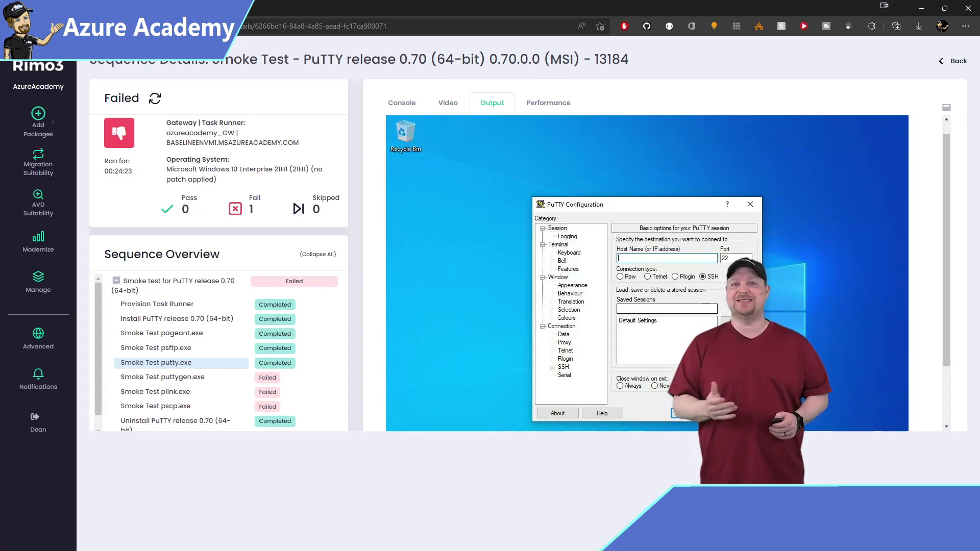
left_click(549, 103)
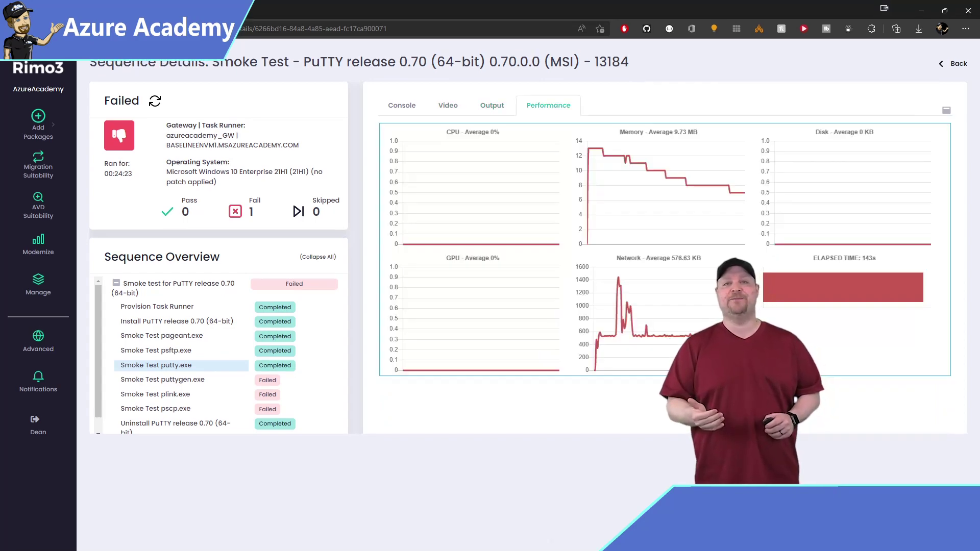
left_click(162, 380)
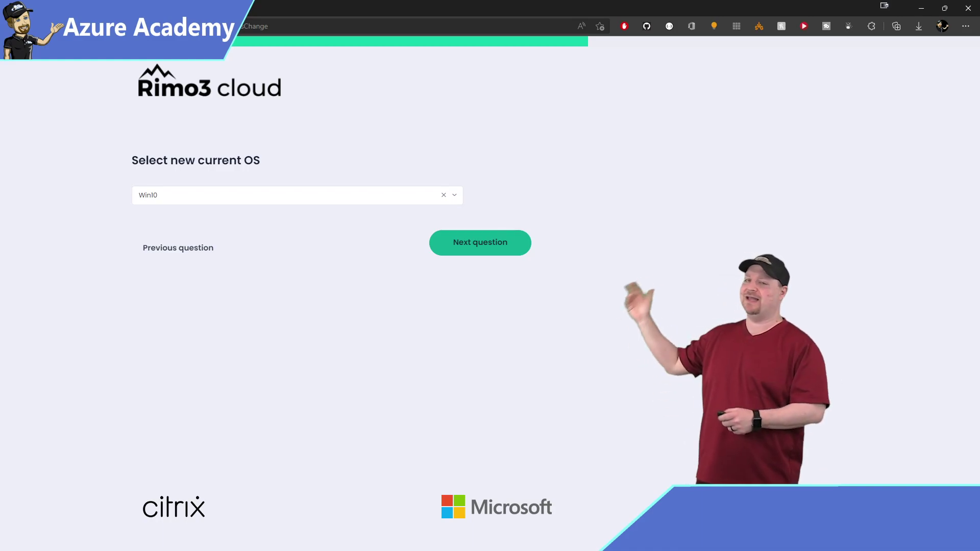
Keep Win10 as the current OS, choose Microsoft Windows 11 Enterprise 21H2 as the target OS, and submit the OS change
left_click(480, 242)
left_click(297, 195)
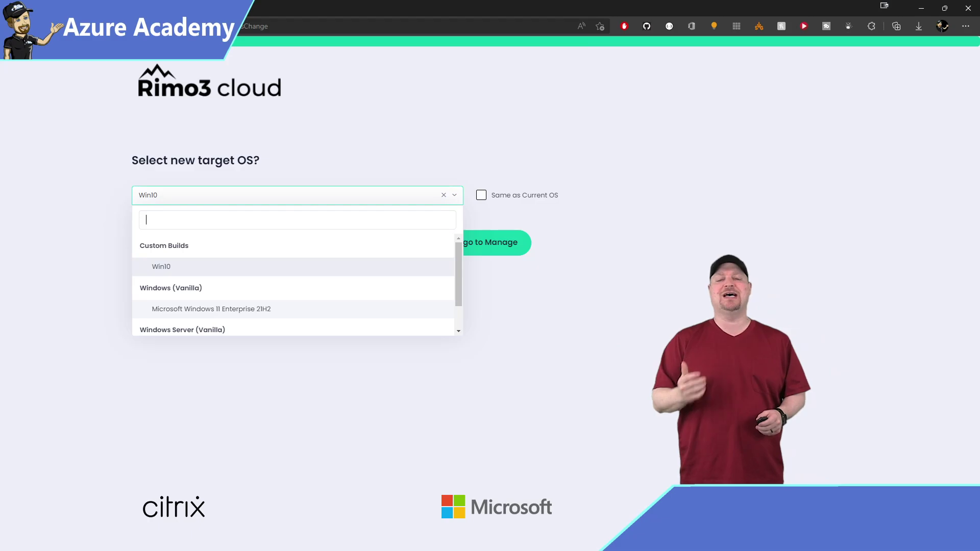
left_click(212, 308)
left_click(465, 242)
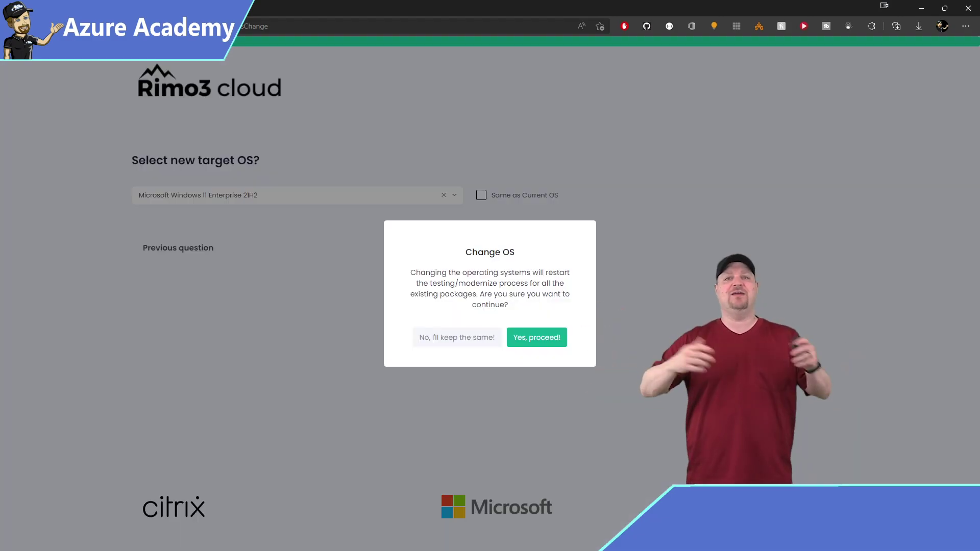